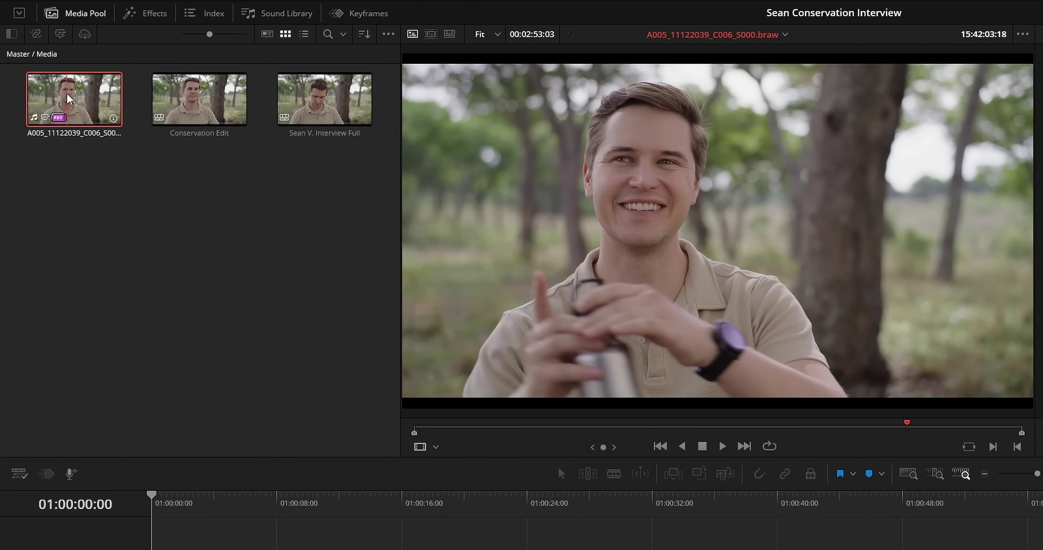
- Create a new timeline from the interview clip using IntelliScript with SV Grab Script.txt
right_click(68, 95)
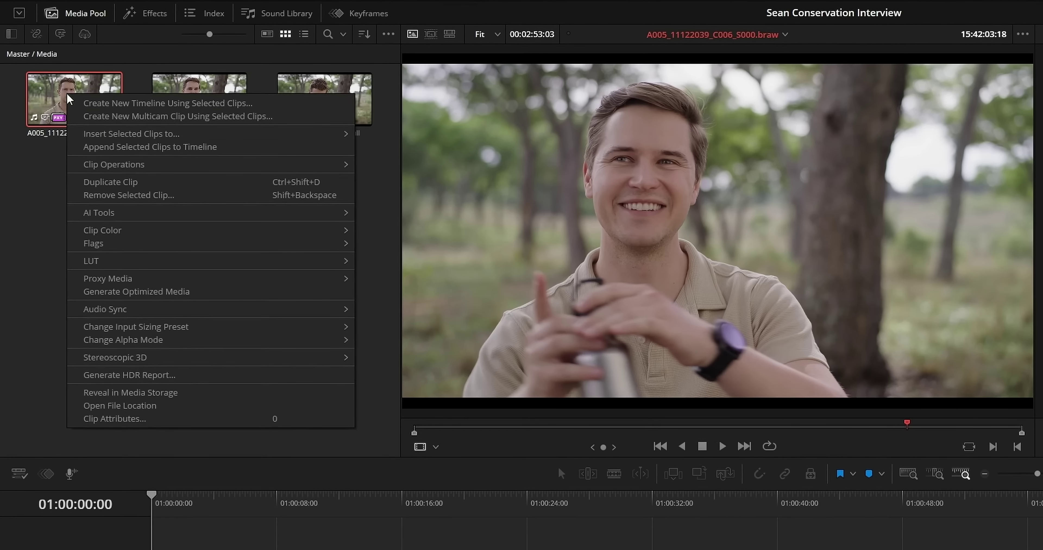
mouse_move(206, 218)
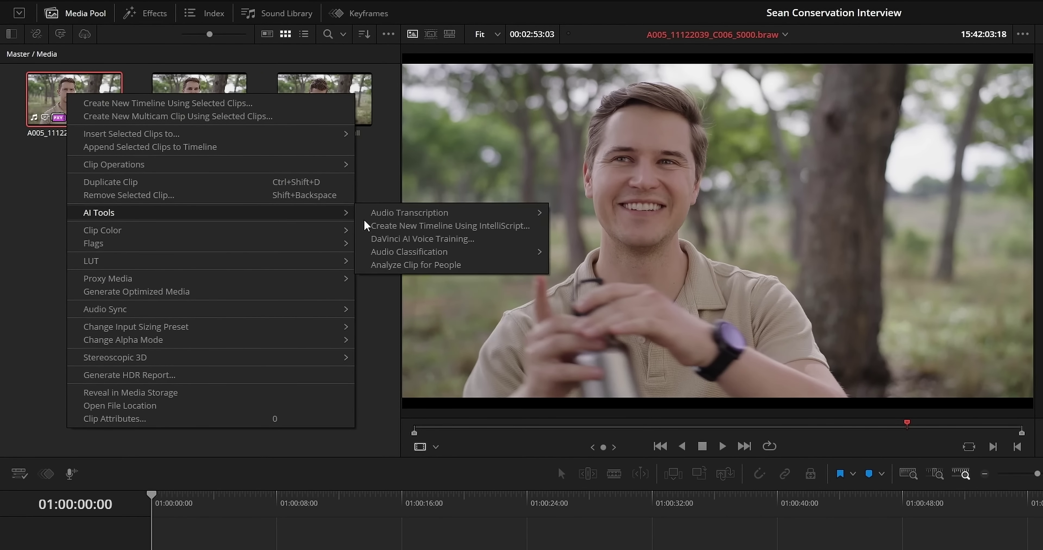
left_click(531, 226)
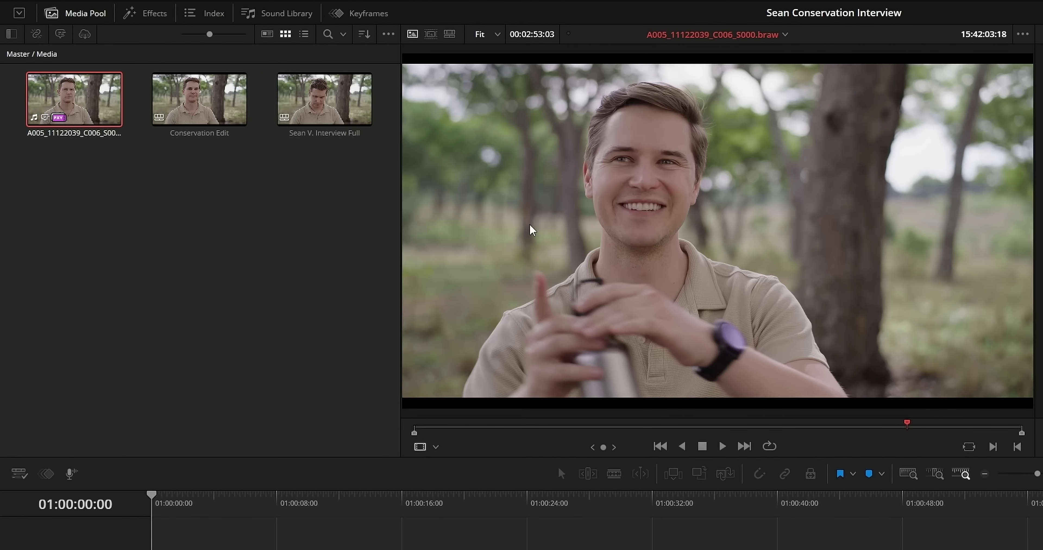
left_click(180, 71)
left_click(854, 371)
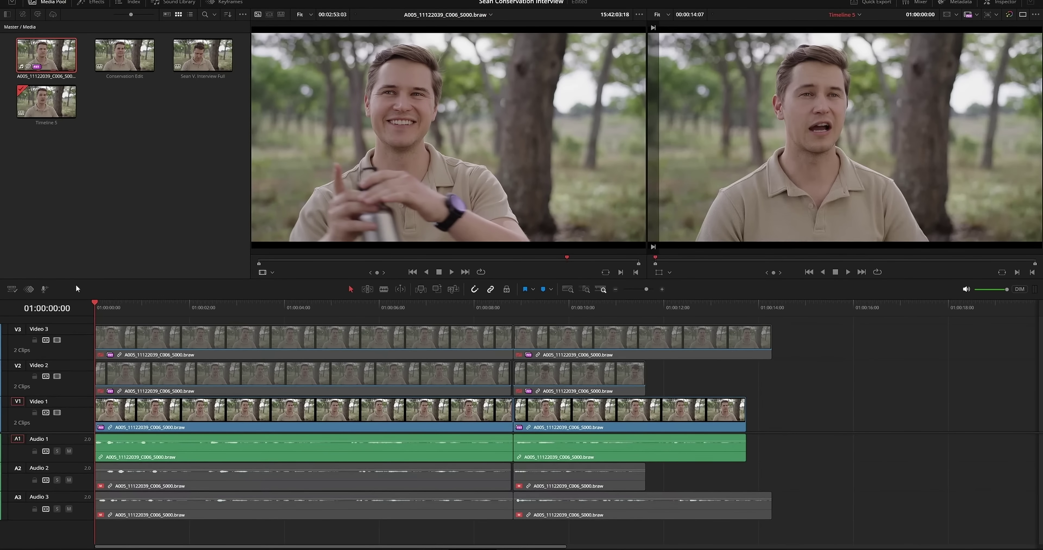
- Play back the new Timeline 5, then replay it from the start with the Video 2 clip selected
key("space")
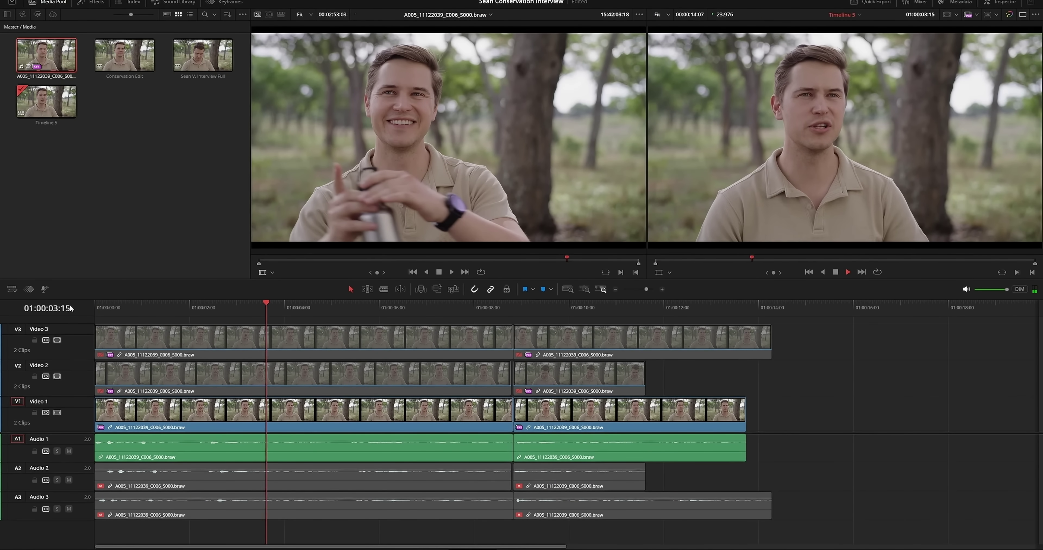
key("Home")
left_click(193, 421)
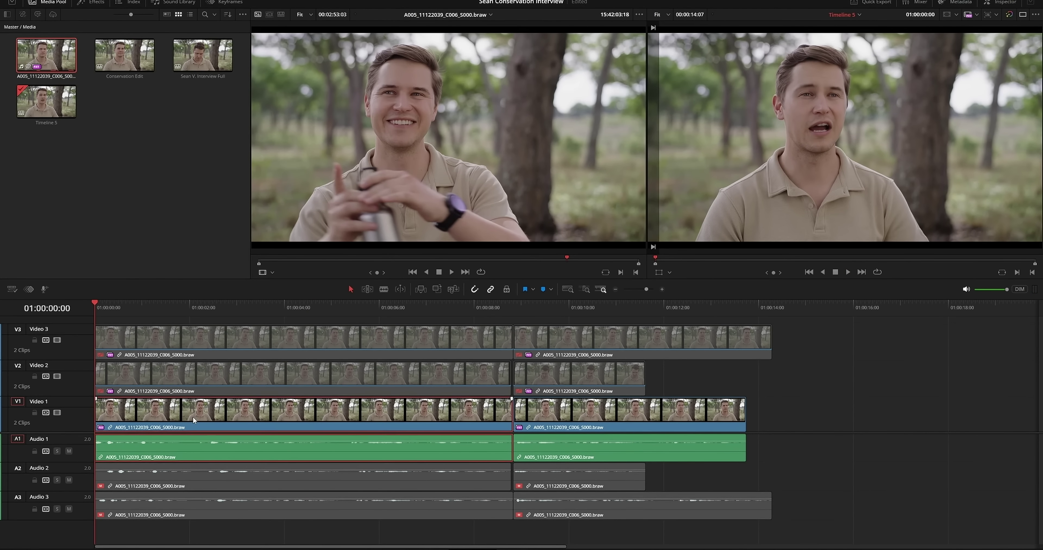
left_click(192, 383)
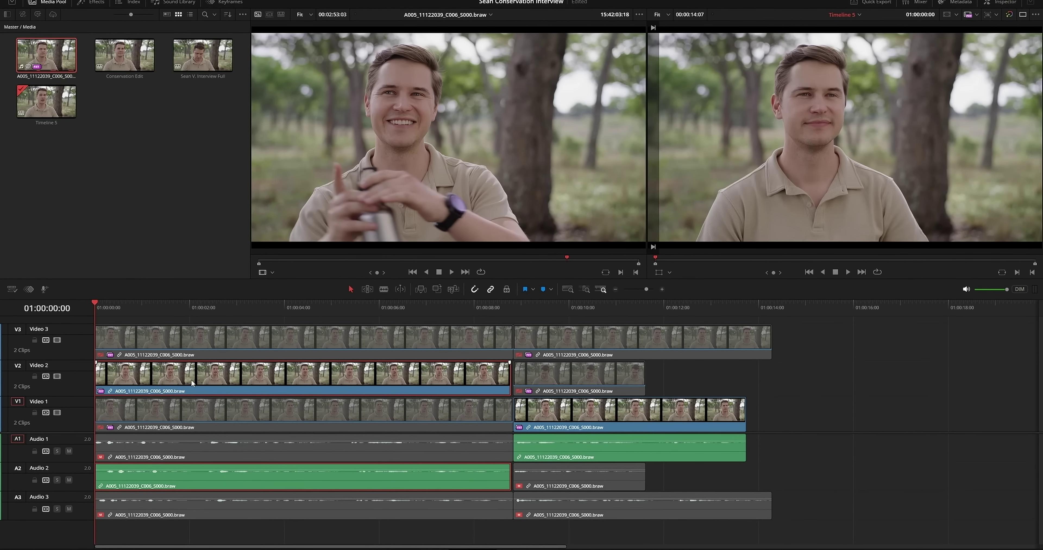
key("space")
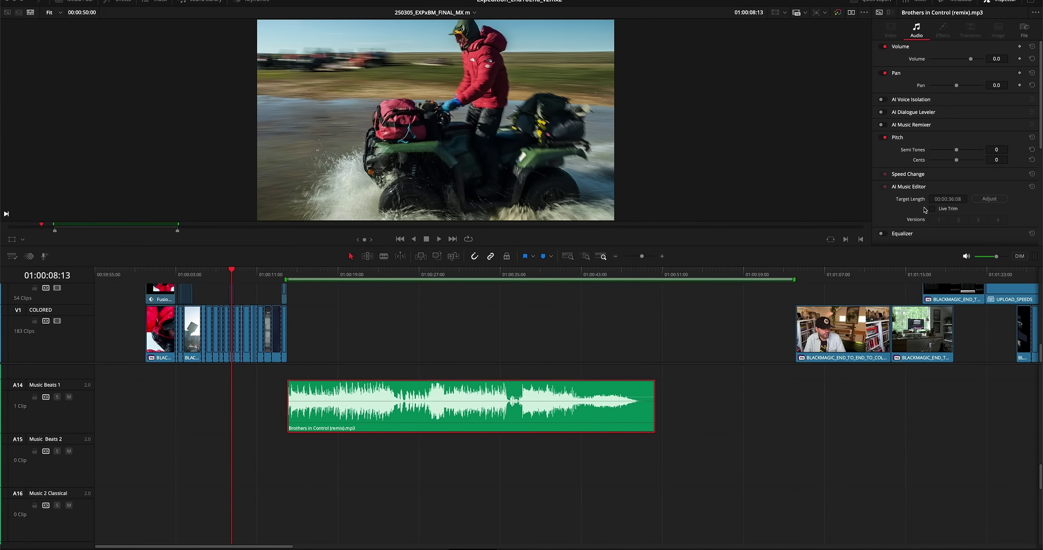
- Set AI Music Editor target length to 00:00:50:00, adjust, and extend the Brothers in Control clip to match
key("BackSpace")
key("BackSpace")
key("BackSpace")
key("BackSpace")
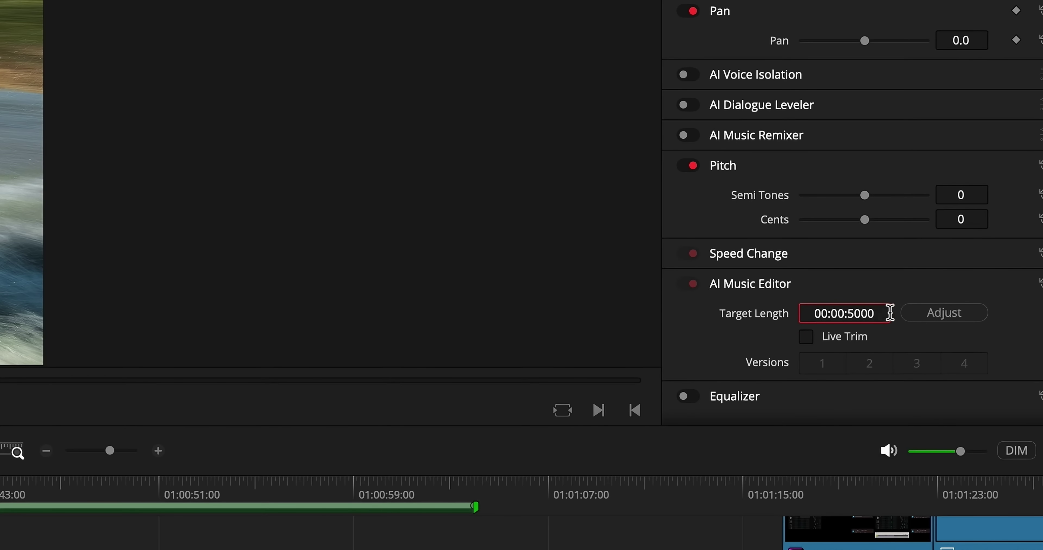
left_click(908, 314)
left_click(913, 320)
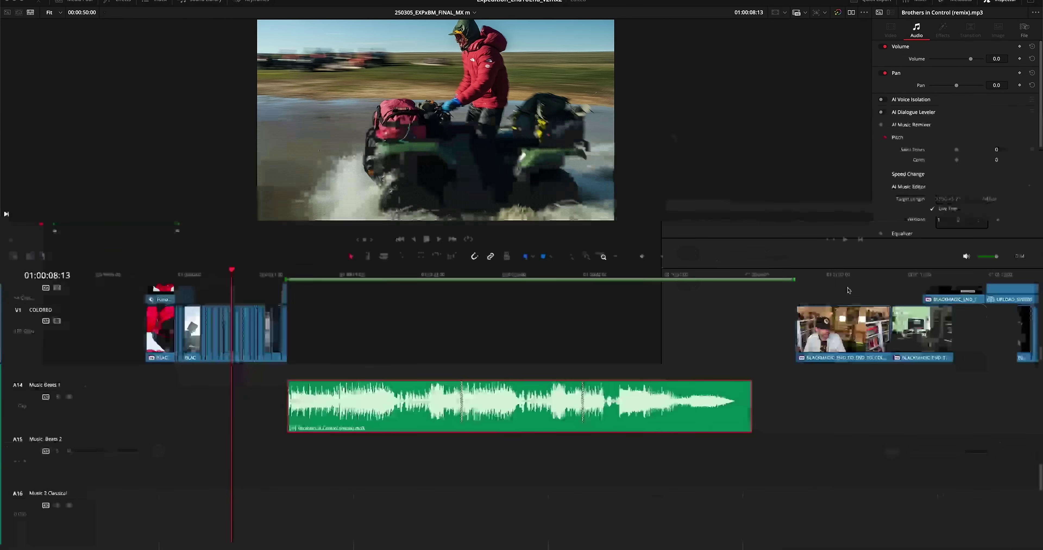
left_click_drag(752, 395, 872, 395)
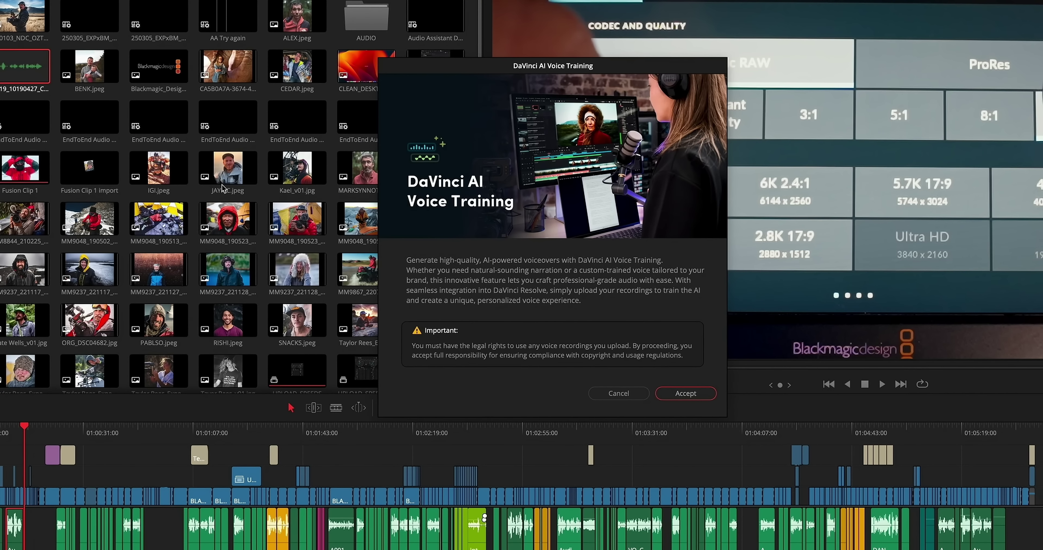
- Accept the AI Voice Training terms, enter a voice name, and start training the voice model
left_click(670, 395)
key("ctrl+a")
type("Bill M")
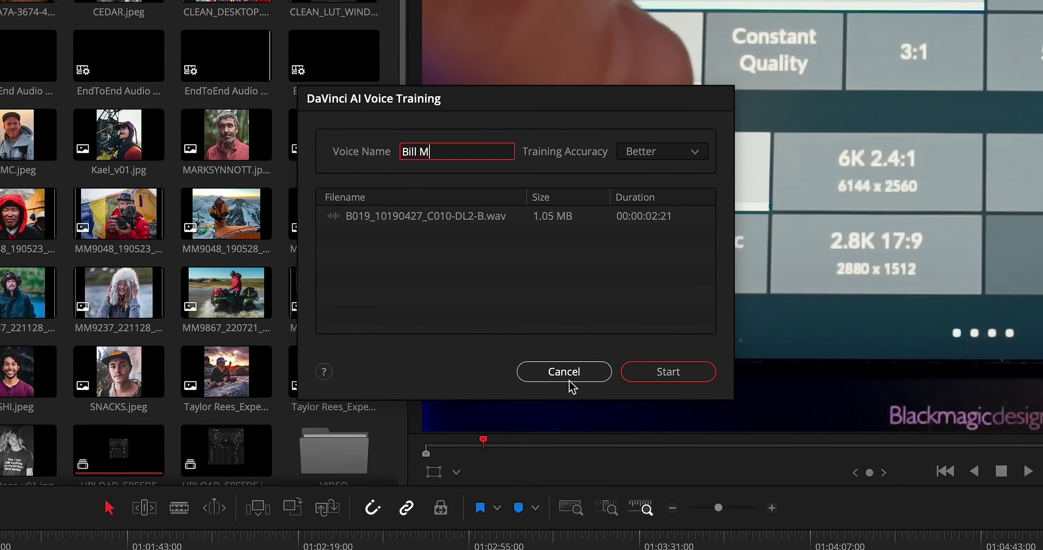
left_click(668, 372)
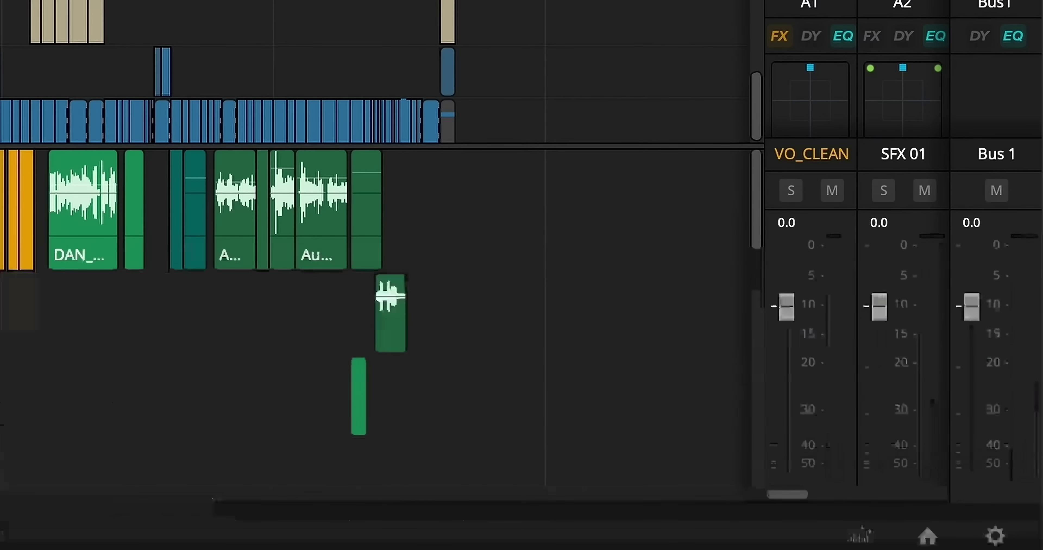
left_click(859, 536)
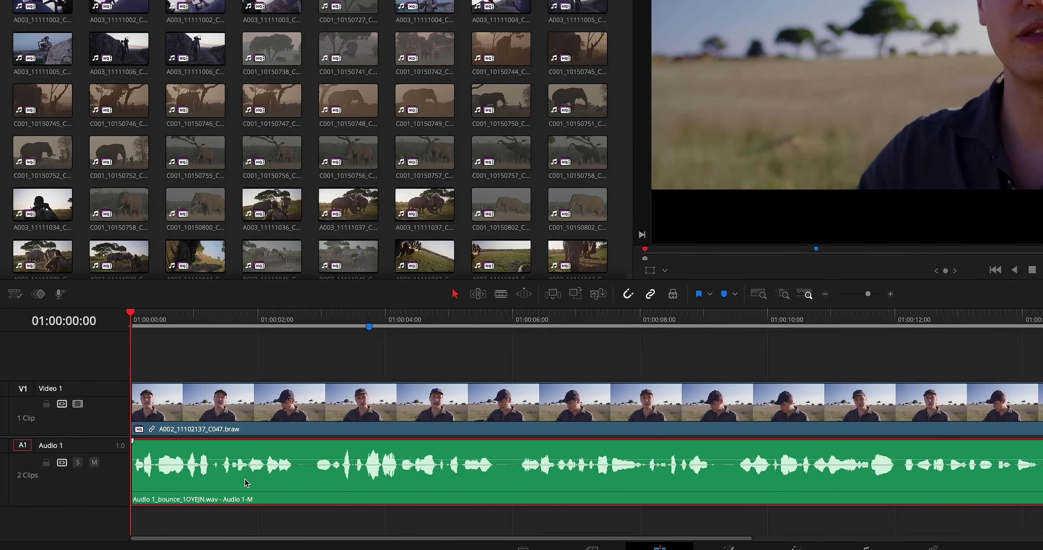
right_click(178, 508)
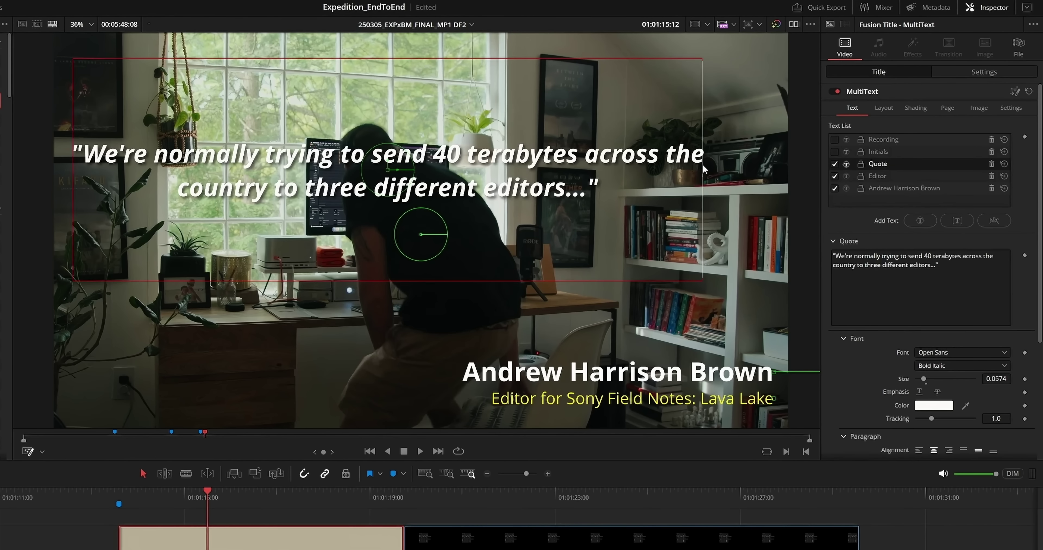
- Wrap the quote to four lines in the upper right, then swap it for a 'Live Recording' caption
left_click_drag(704, 169, 542, 171)
left_click_drag(395, 176, 631, 153)
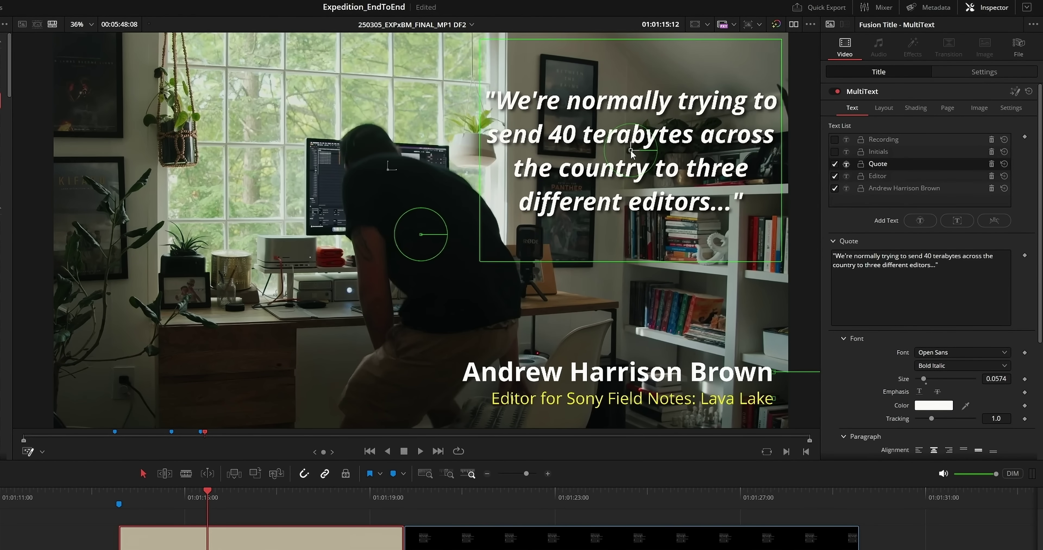
left_click(835, 139)
left_click(834, 164)
type("Live Recording")
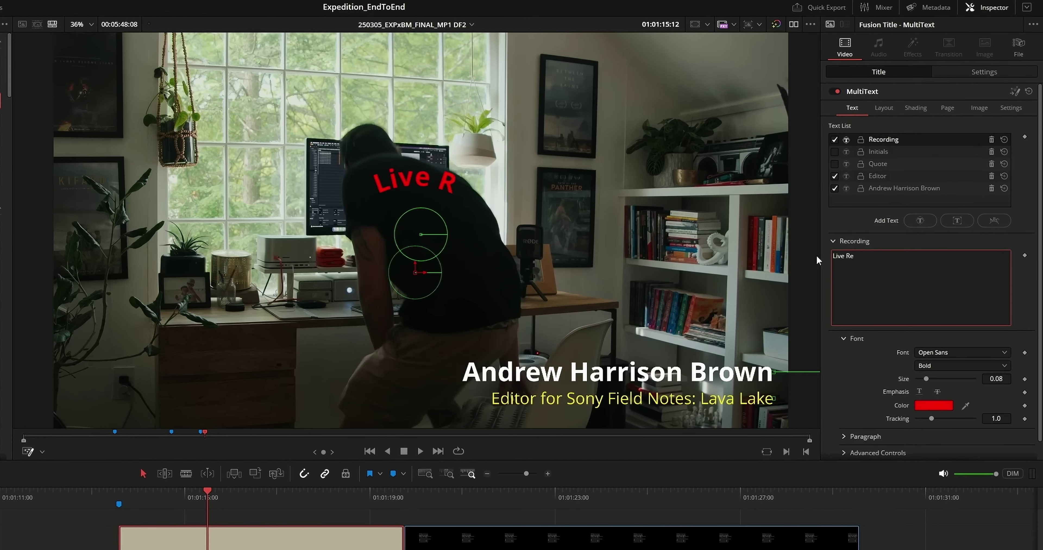
left_click(874, 178)
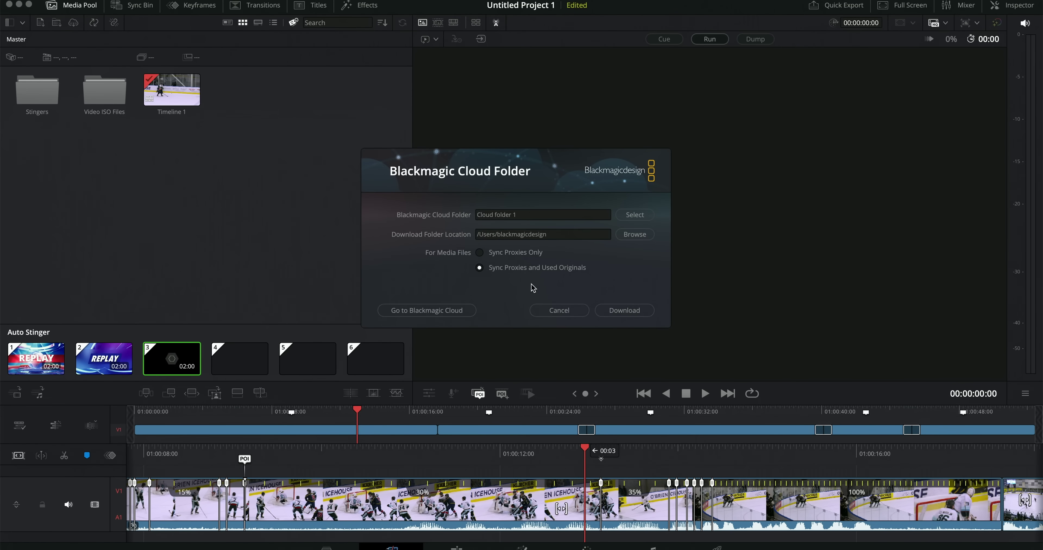
- Download Cloud folder 1 with Sync Proxies and Used Originals selected
left_click(613, 315)
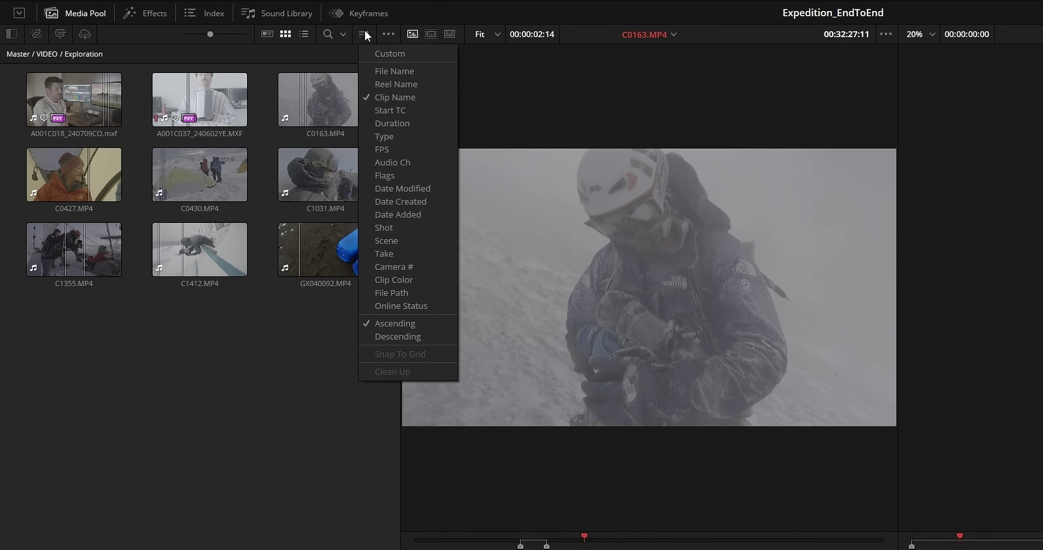
- Switch the Media Pool to Custom sort and rearrange C0430, C0163, C0427 and C1355 into new rows
left_click(413, 49)
left_click(364, 34)
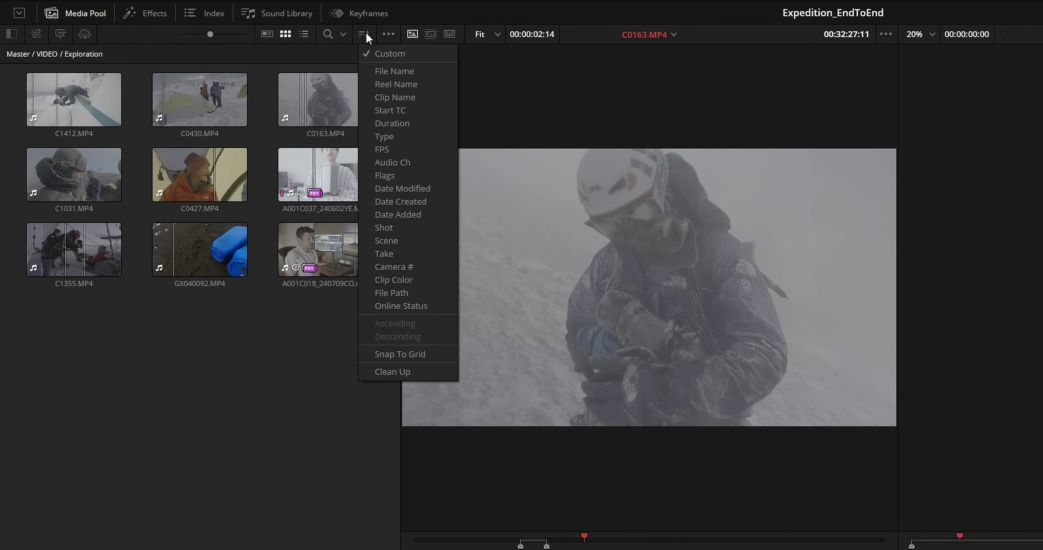
left_click(436, 356)
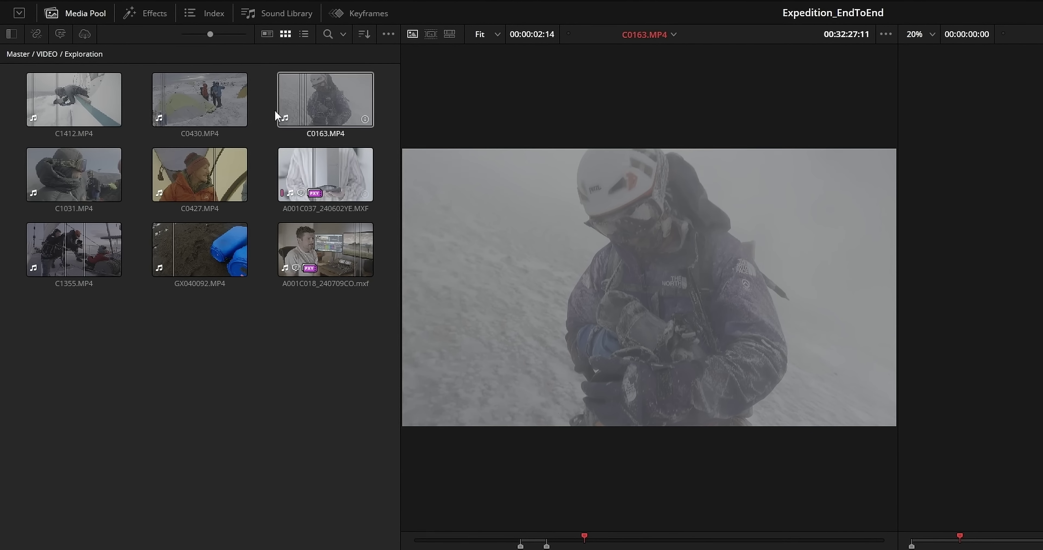
left_click_drag(135, 83, 283, 121)
left_click_drag(333, 107, 200, 335)
left_click_drag(198, 174, 199, 99)
left_click_drag(74, 248, 350, 89)
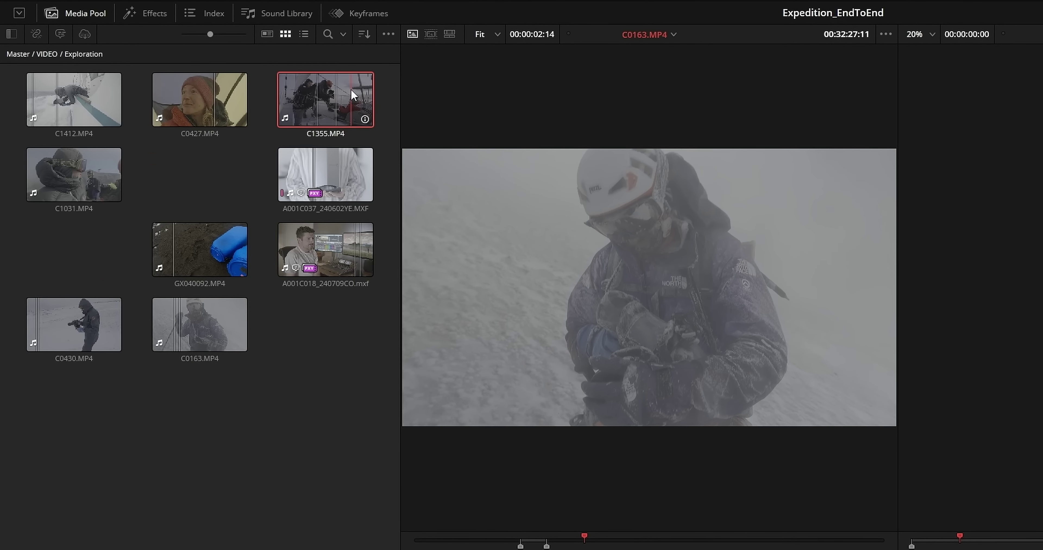
- Create a new timeline from all nine selected Exploration clips
key("ctrl+a")
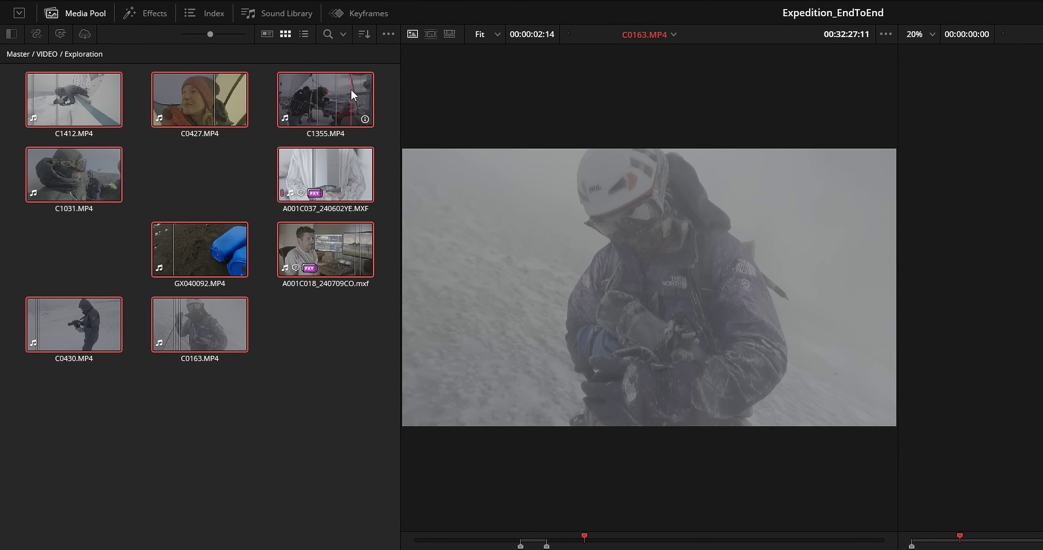
right_click(352, 94)
left_click(361, 100)
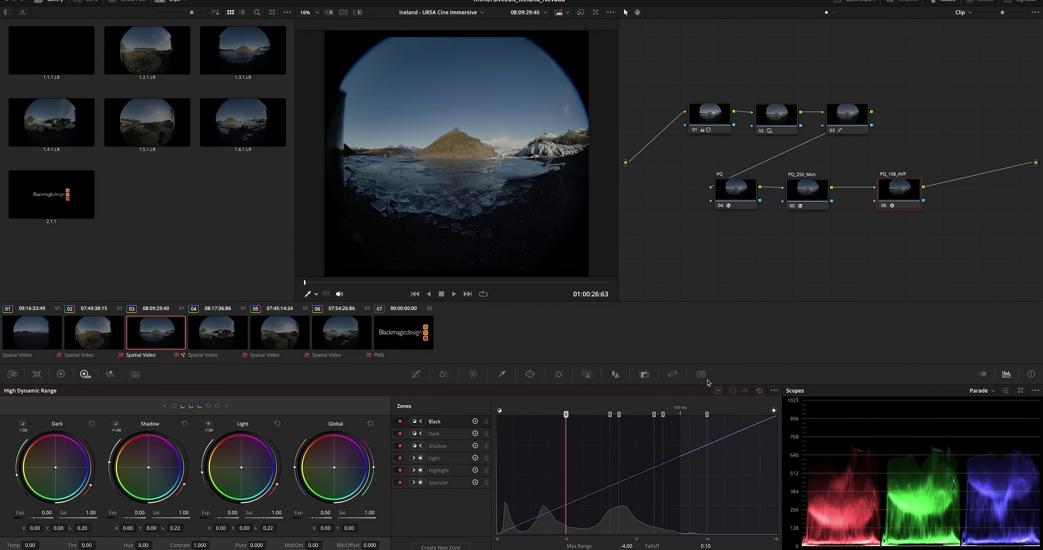
- Open the 3D palette and show the Iceland clip as a side-by-side Stereo pair
left_click(702, 376)
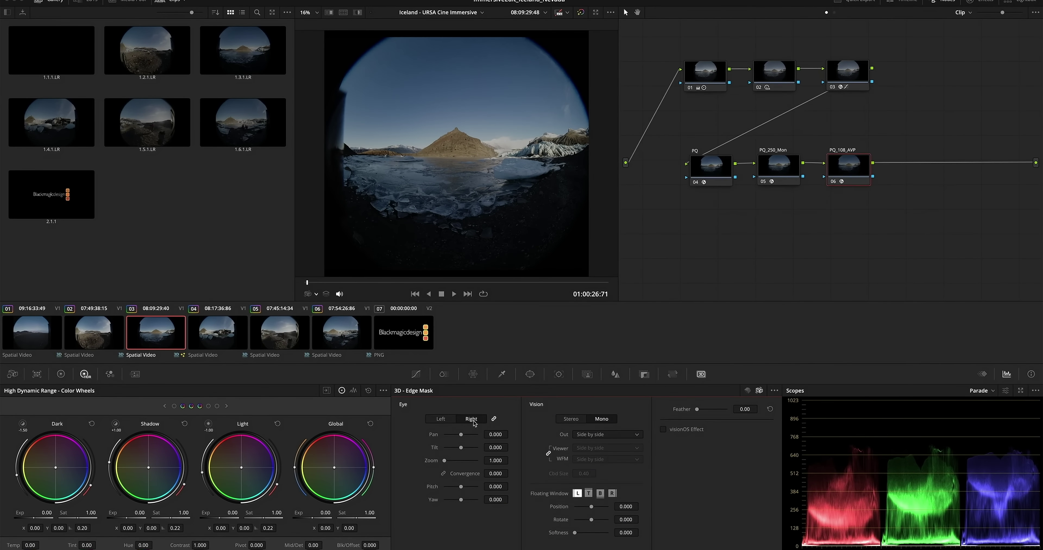
left_click(567, 421)
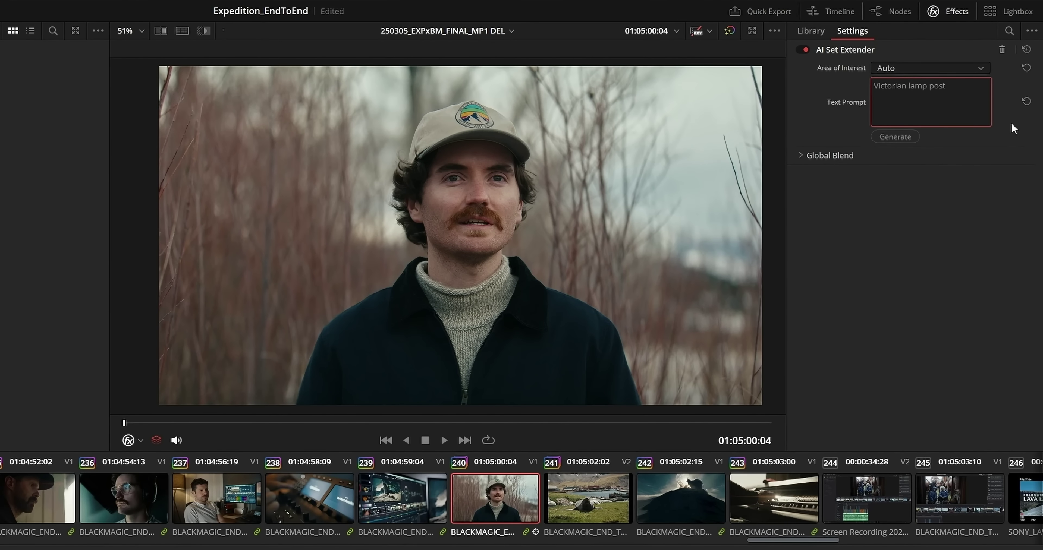
- Set a Manual area of interest on the interview shot and generate the Victorian lamp post extension
left_click(981, 68)
left_click(968, 97)
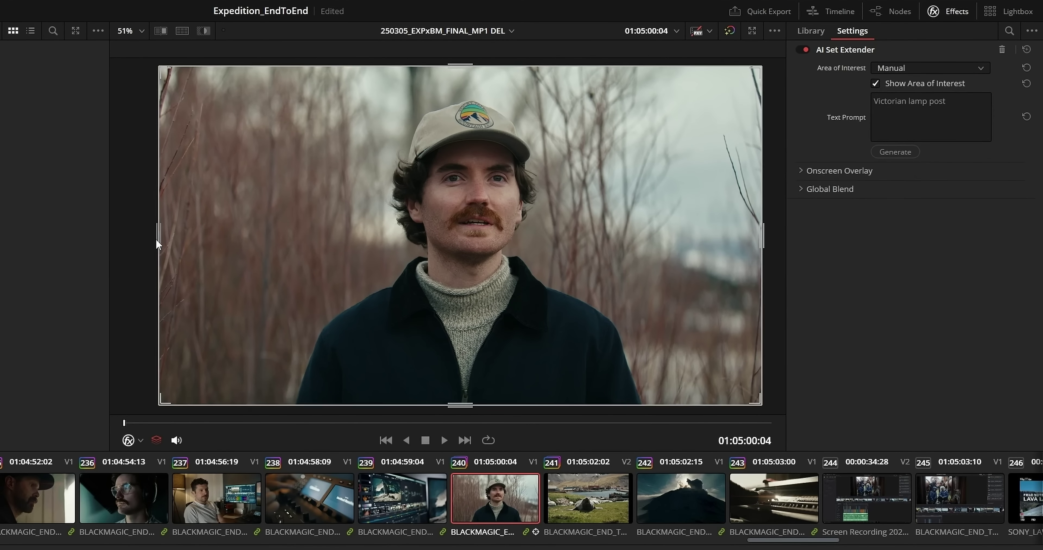
left_click_drag(218, 248, 294, 248)
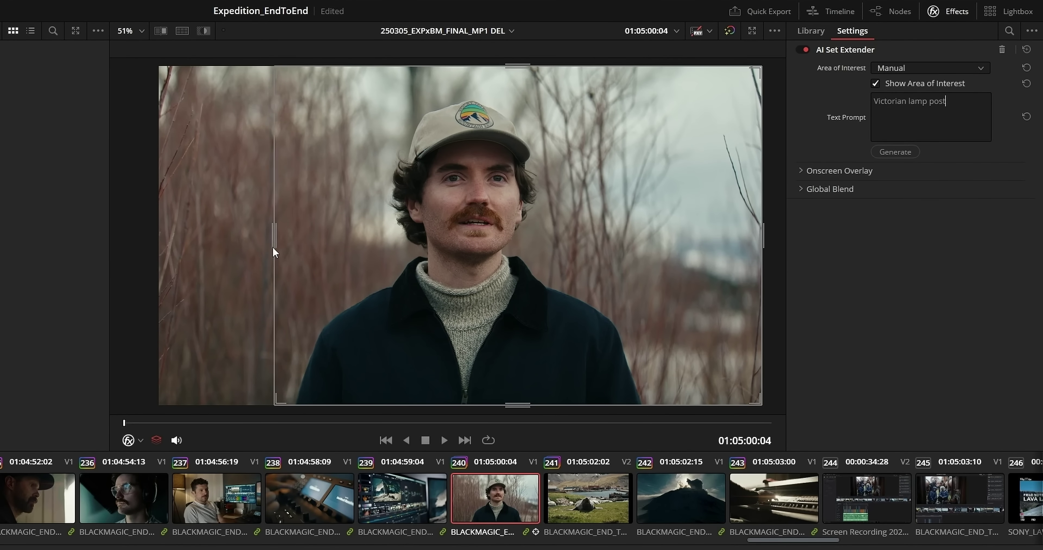
left_click(903, 152)
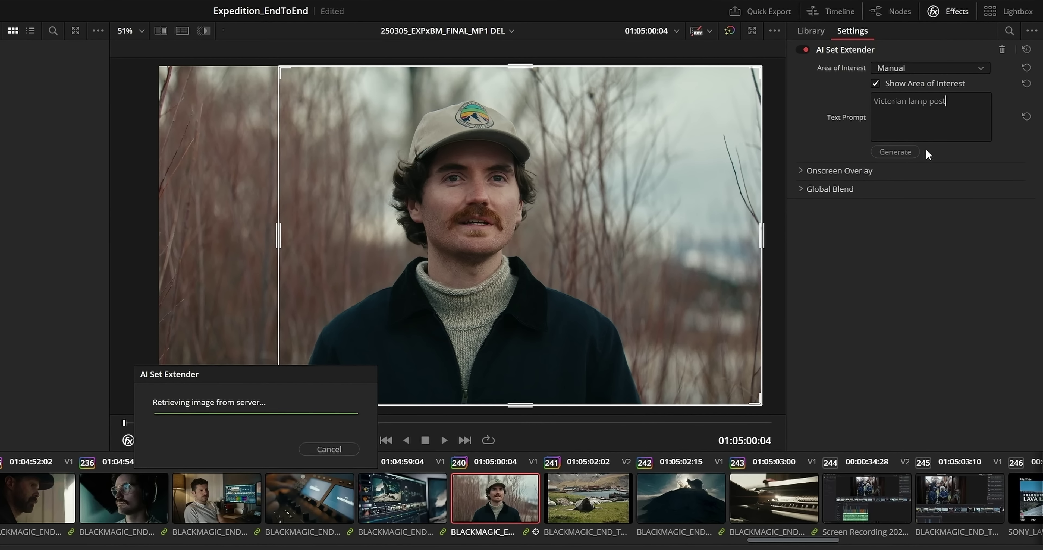
left_click(921, 85)
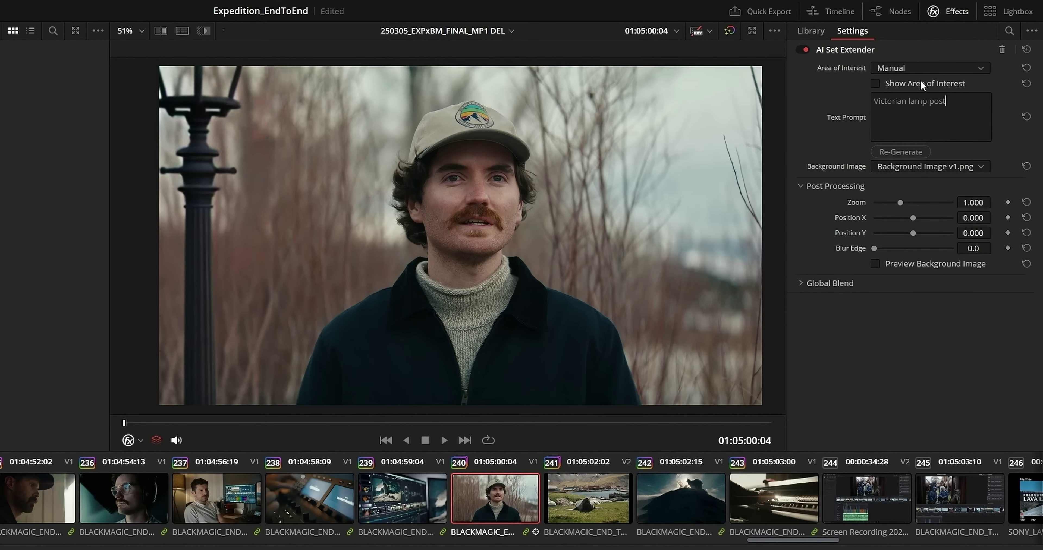
- On the seal clip, set a Manual area with the right edge pulled in and generate
key("Down")
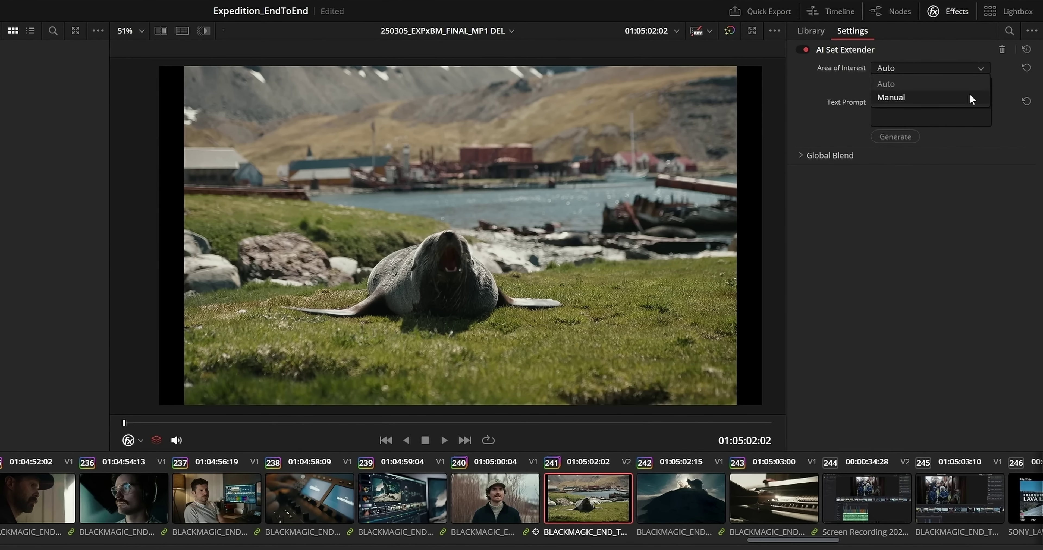
left_click(970, 98)
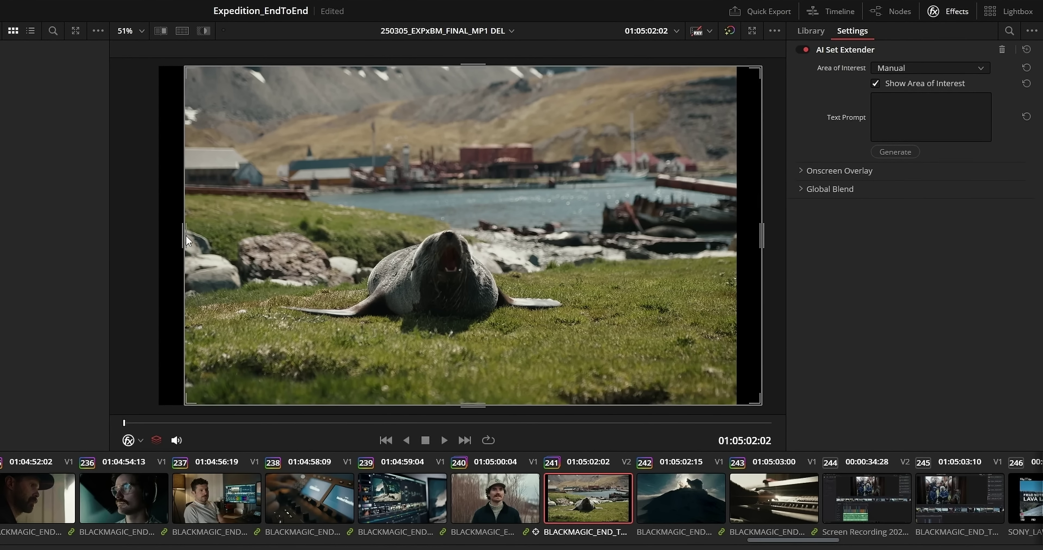
left_click_drag(761, 239, 737, 241)
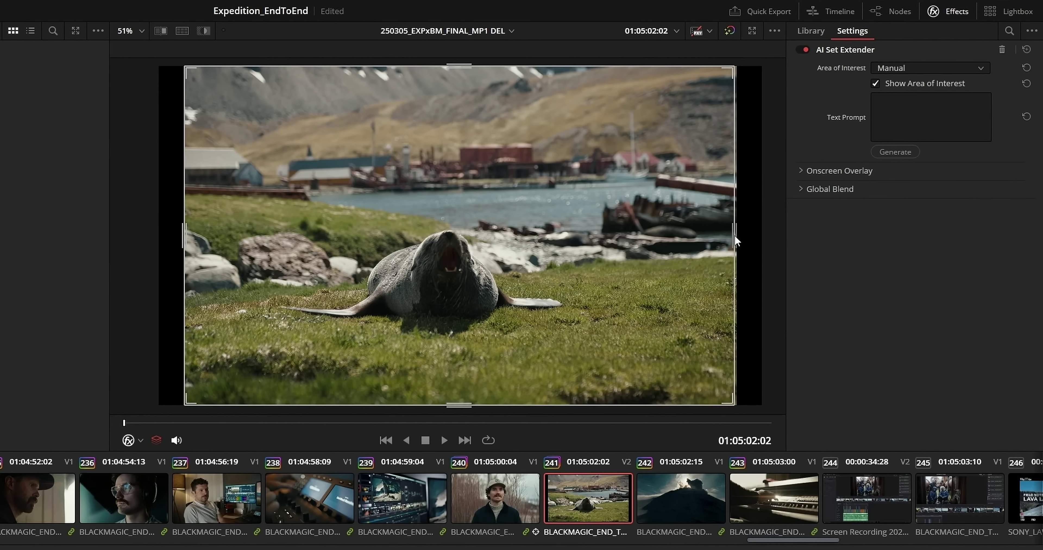
left_click(889, 153)
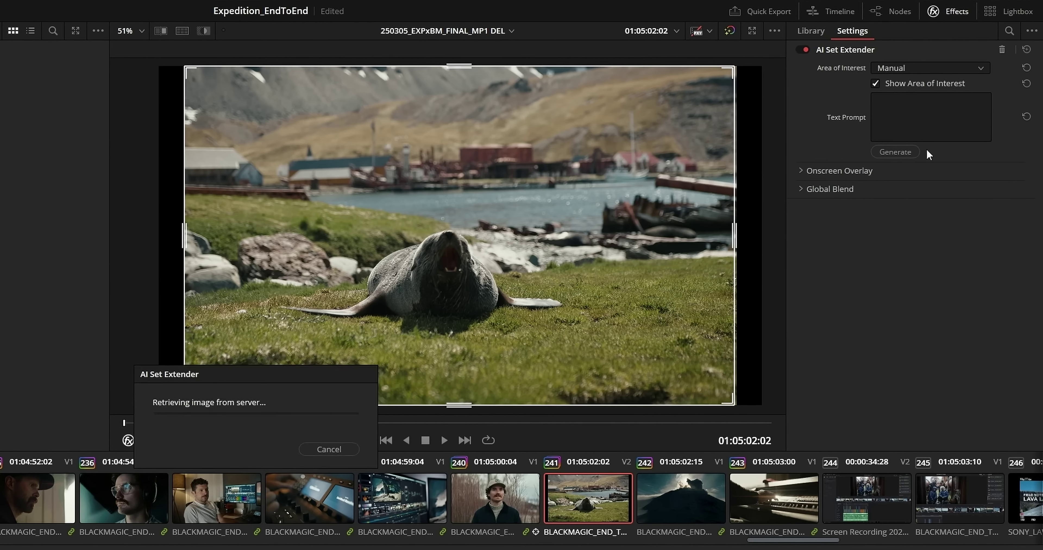